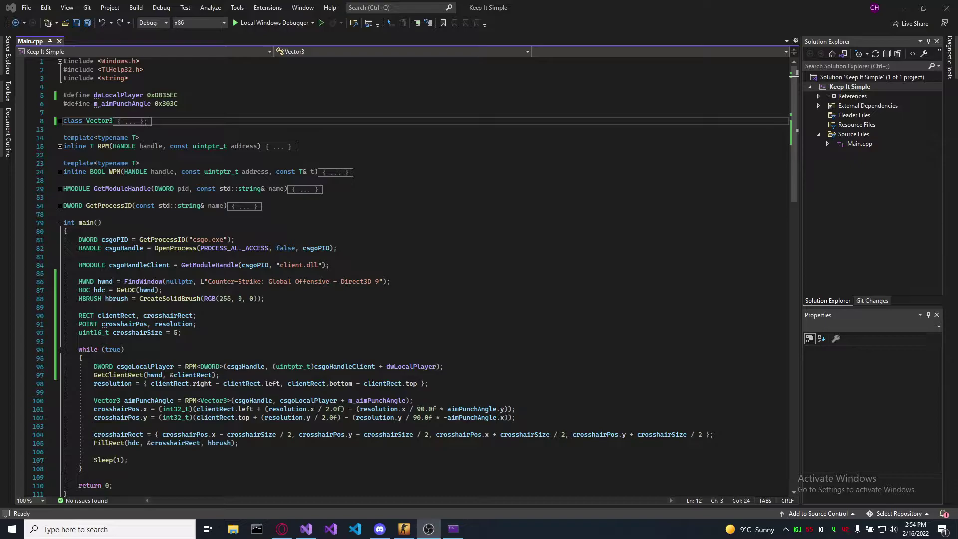
Check the two offset #define lines in the browser and keep the x86 build platform
key("alt+Tab")
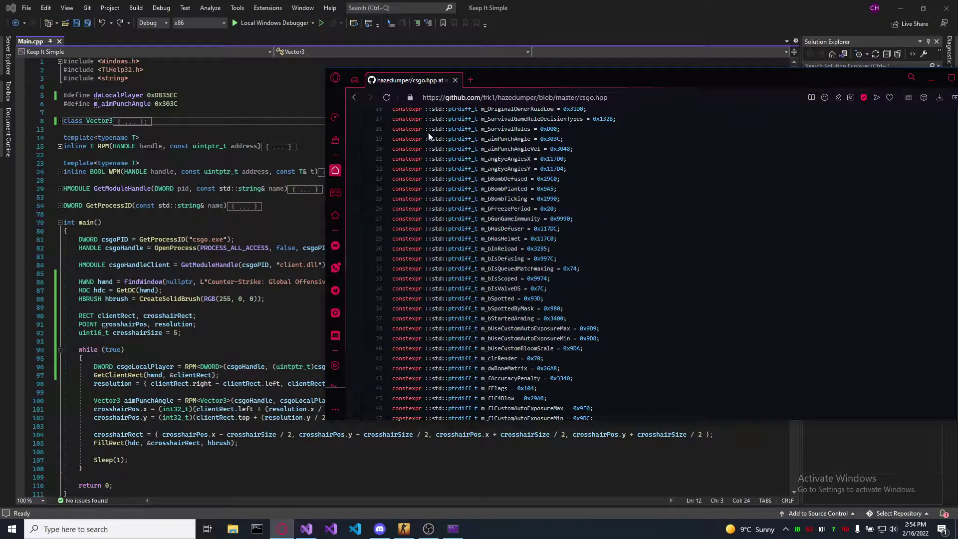
left_click_drag(189, 103, 57, 95)
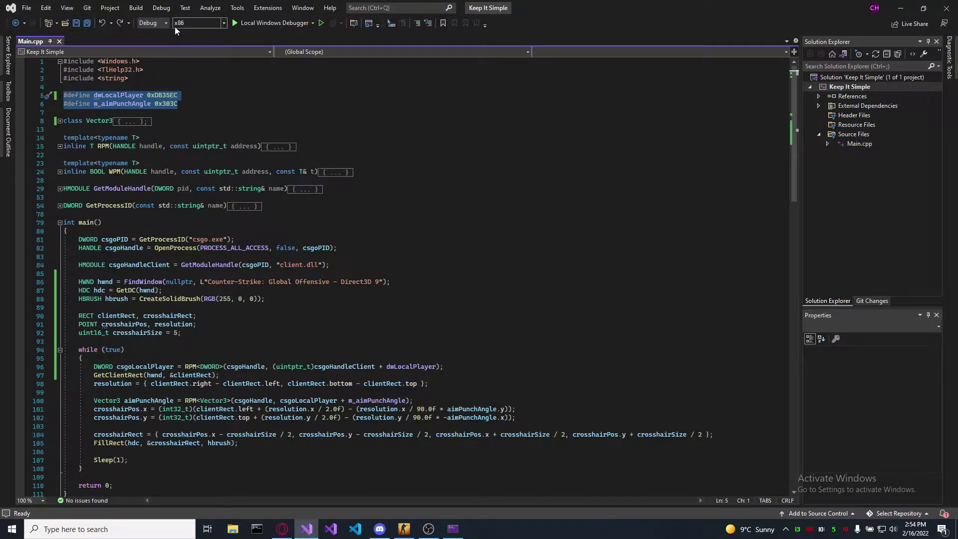
left_click(193, 24)
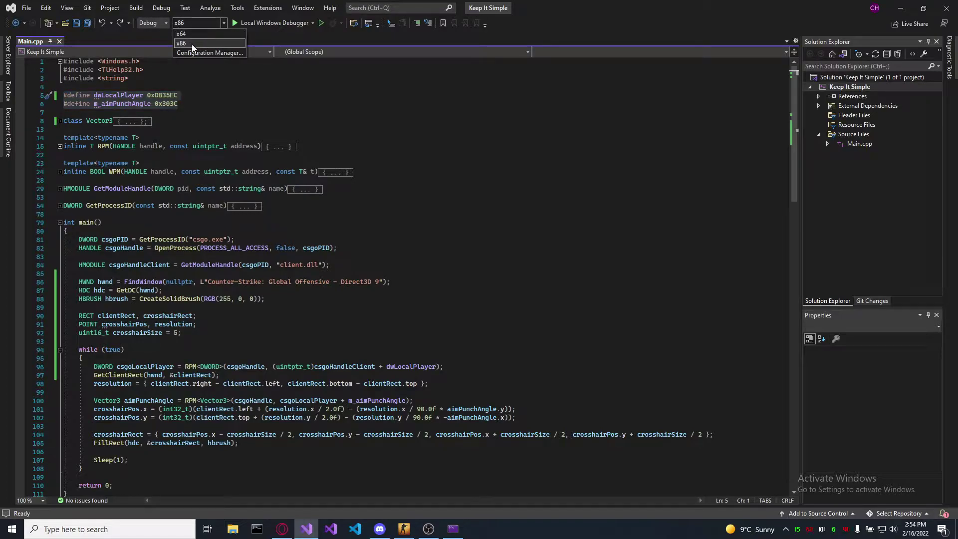
left_click(518, 264)
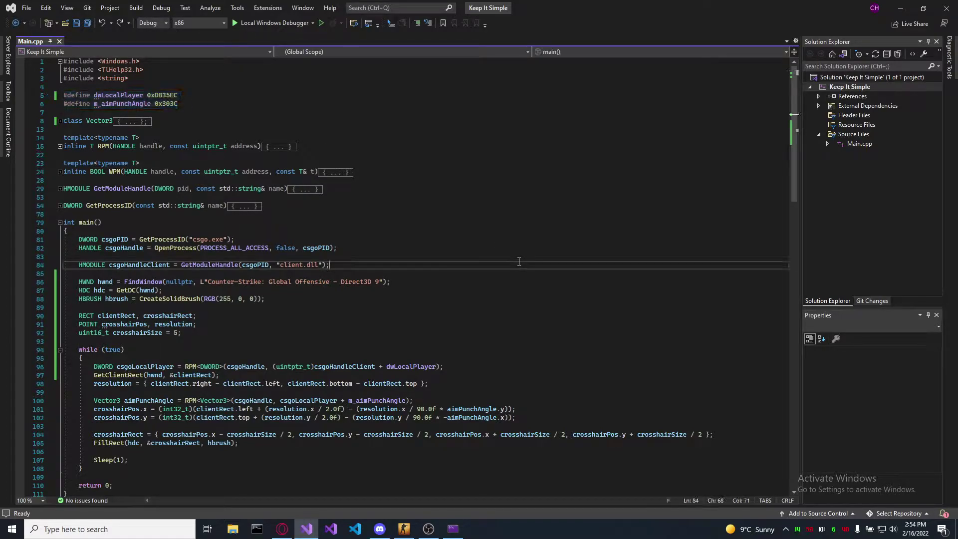
scroll(518, 262, "down", 1)
scroll(518, 261, "down", 2)
scroll(518, 261, "down", 1)
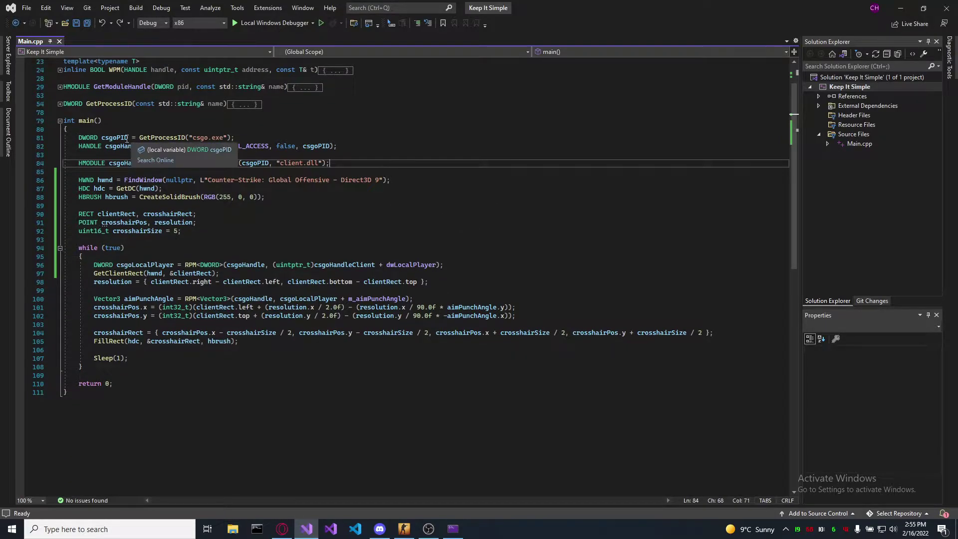
Review the process ID, OpenProcess, local player read, aimPunchAngle and crosshair position code
left_click_drag(63, 137, 180, 164)
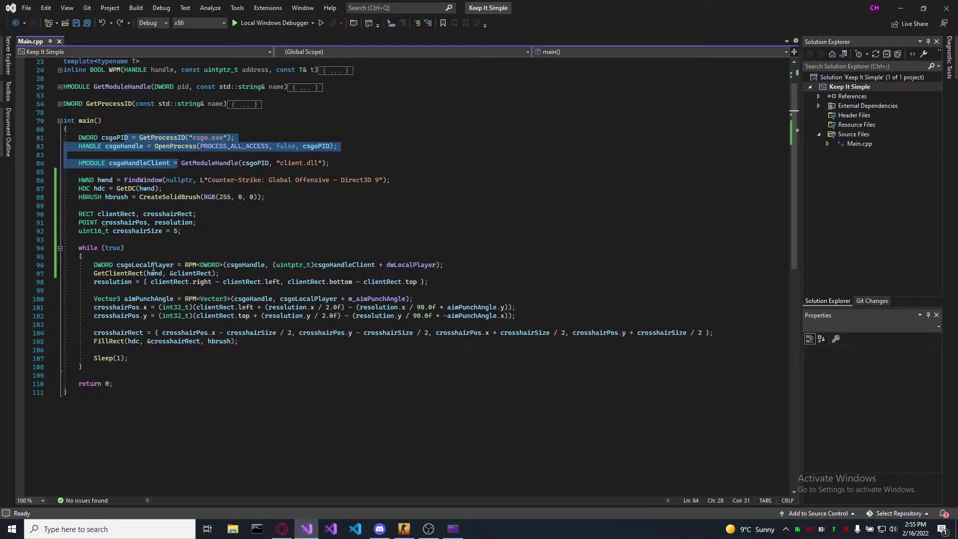
left_click_drag(152, 265, 199, 265)
left_click_drag(116, 137, 238, 137)
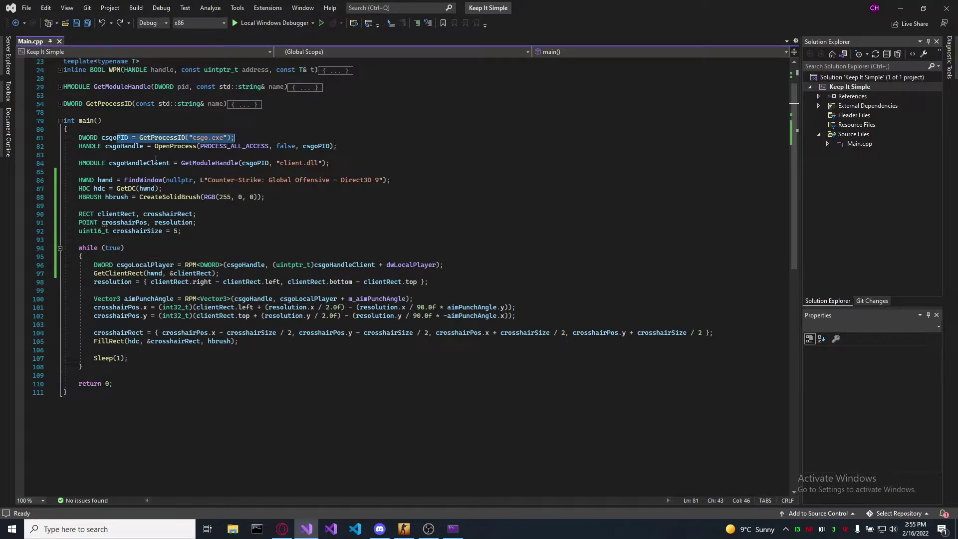
mouse_move(120, 146)
left_mouse_down()
mouse_move(184, 146)
mouse_move(229, 162)
left_mouse_up()
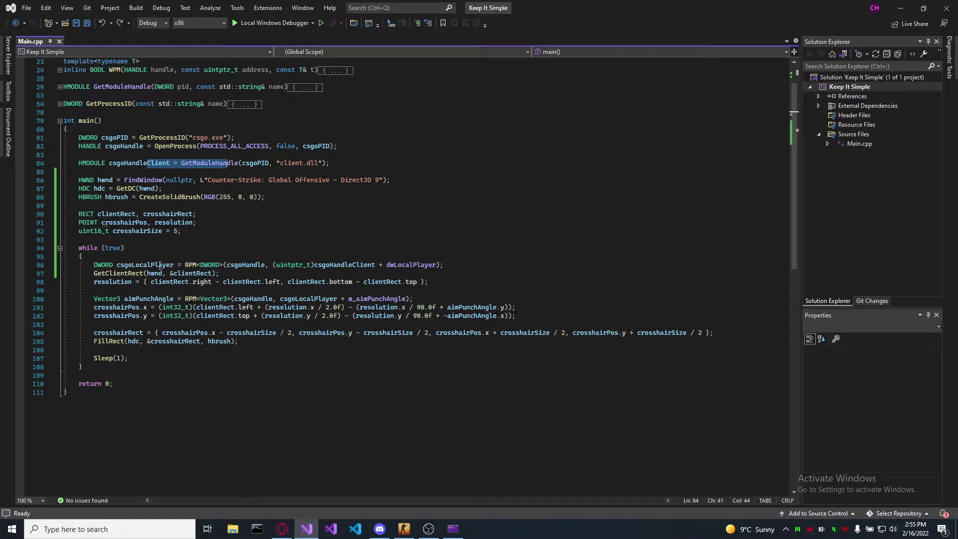
left_click_drag(136, 265, 222, 265)
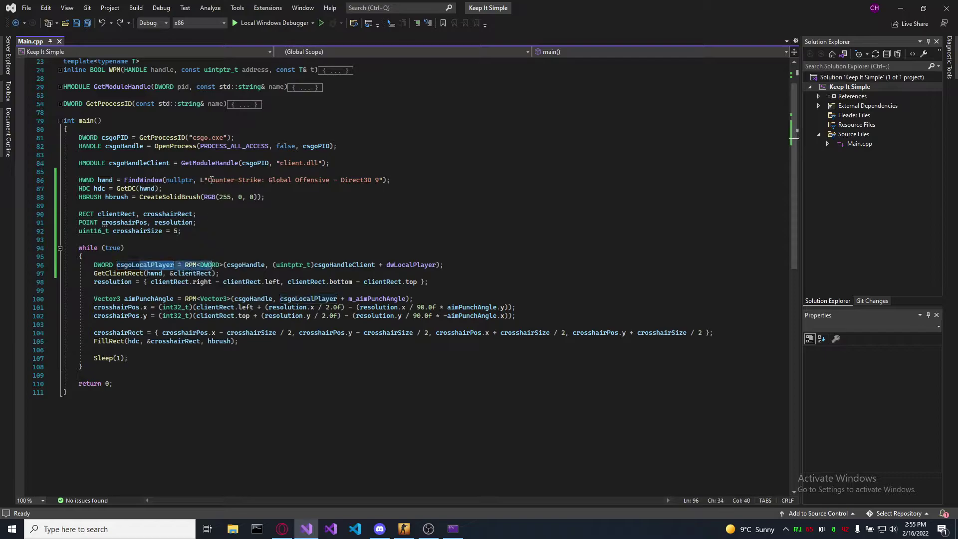
double_click(149, 299)
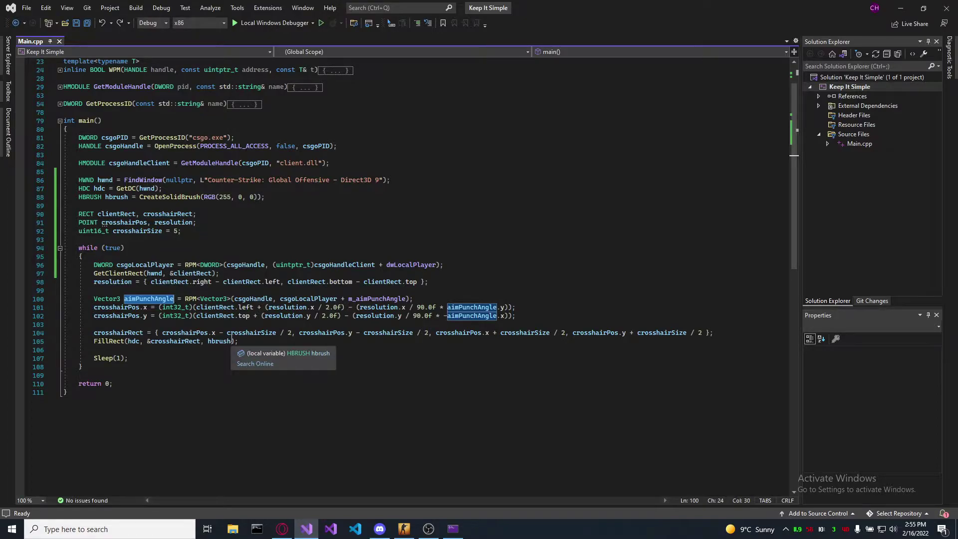
mouse_move(112, 307)
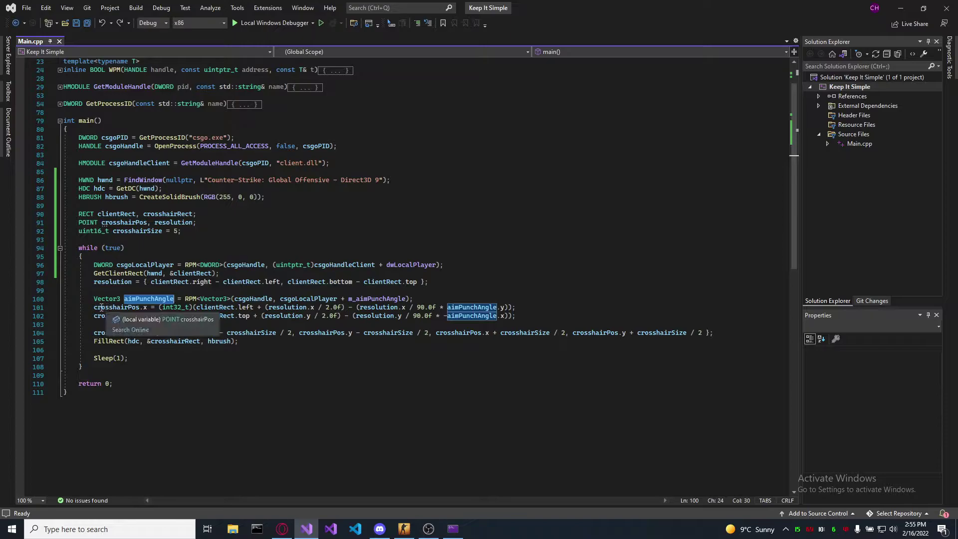
left_click_drag(94, 307, 199, 317)
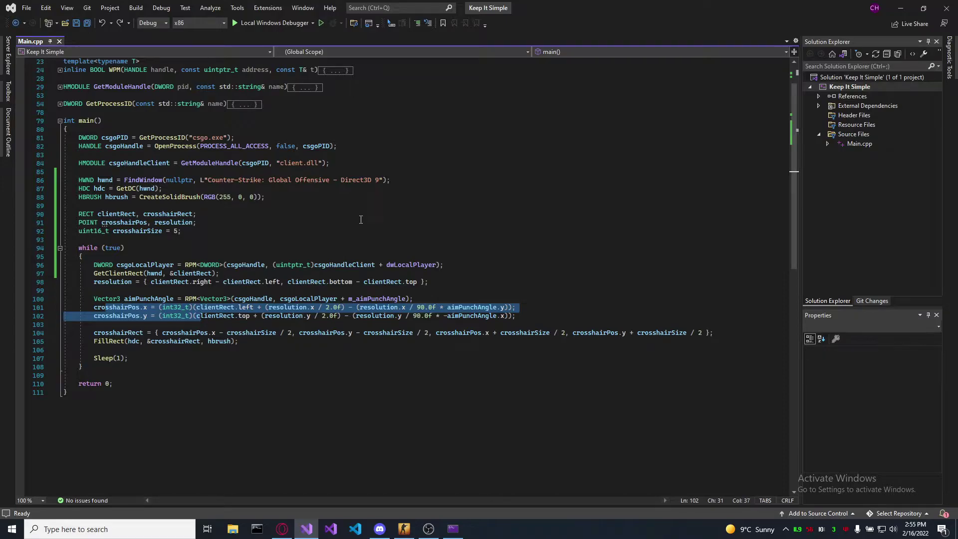
scroll(272, 212, "up", 1)
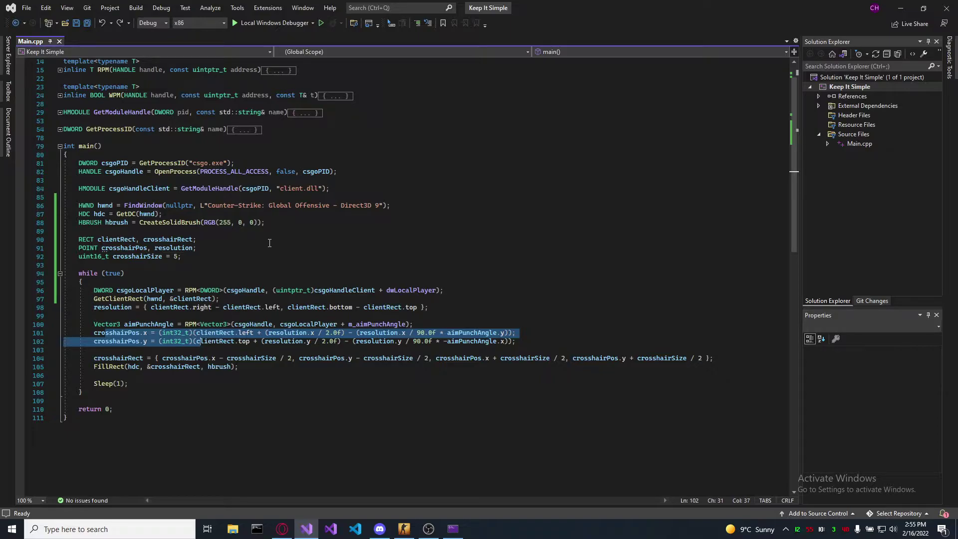
scroll(206, 244, "up", 1)
Compare the FindWindow title with the game window, keep the Direct3D 9 suffix, and save
double_click(139, 231)
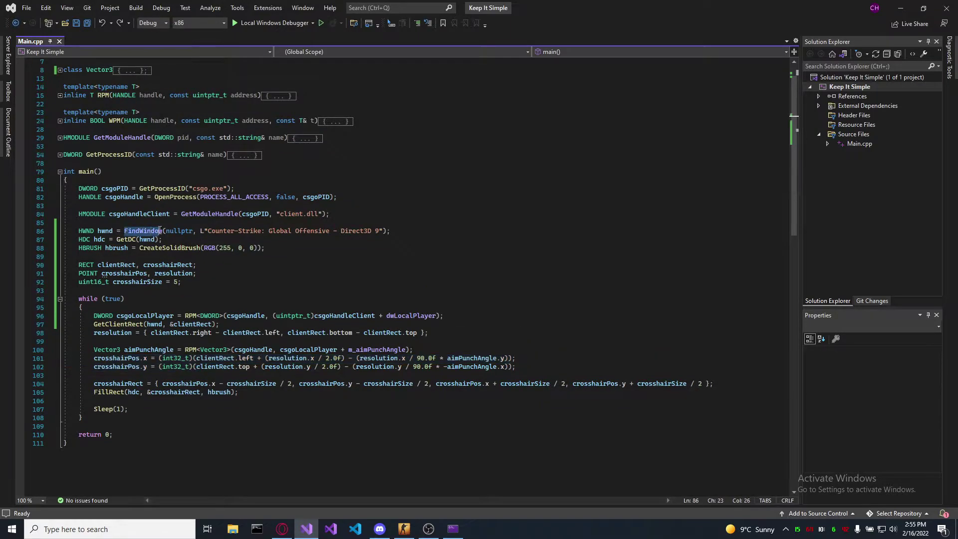
key("alt+Tab")
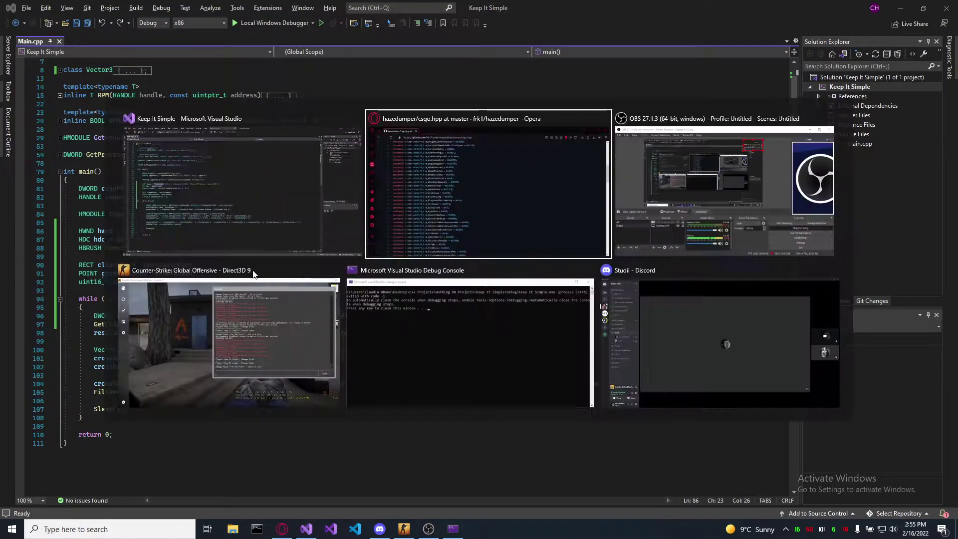
key("alt+Tab")
key("alt+Tab")
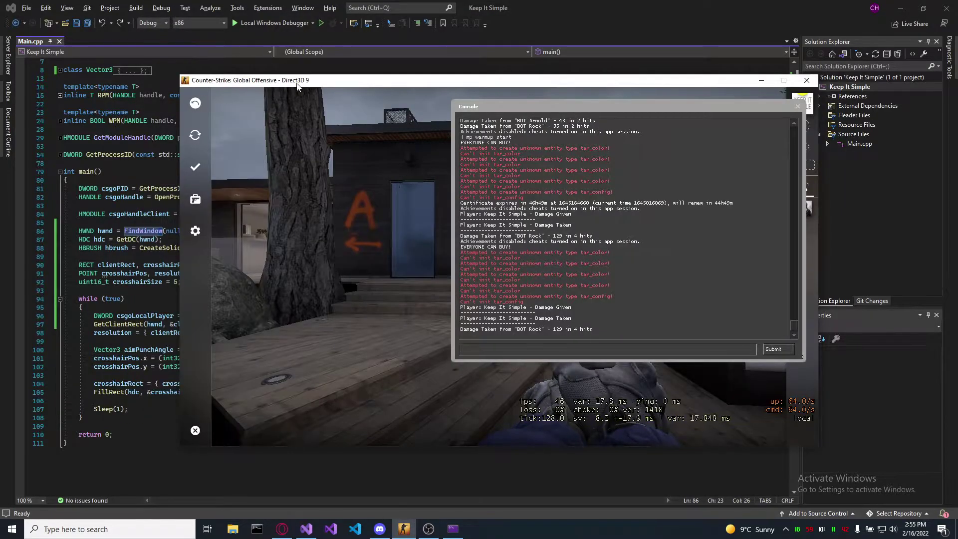
left_click(158, 231)
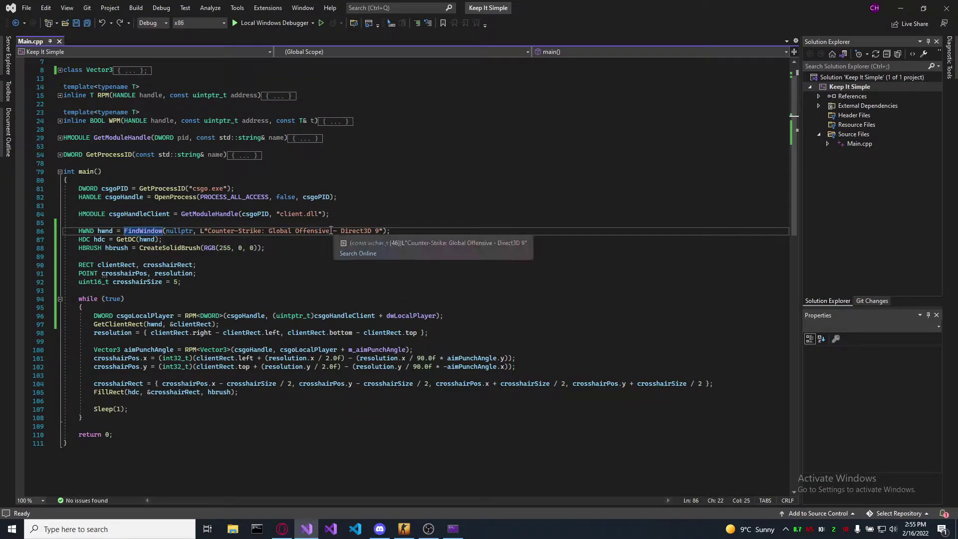
left_click_drag(332, 231, 379, 230)
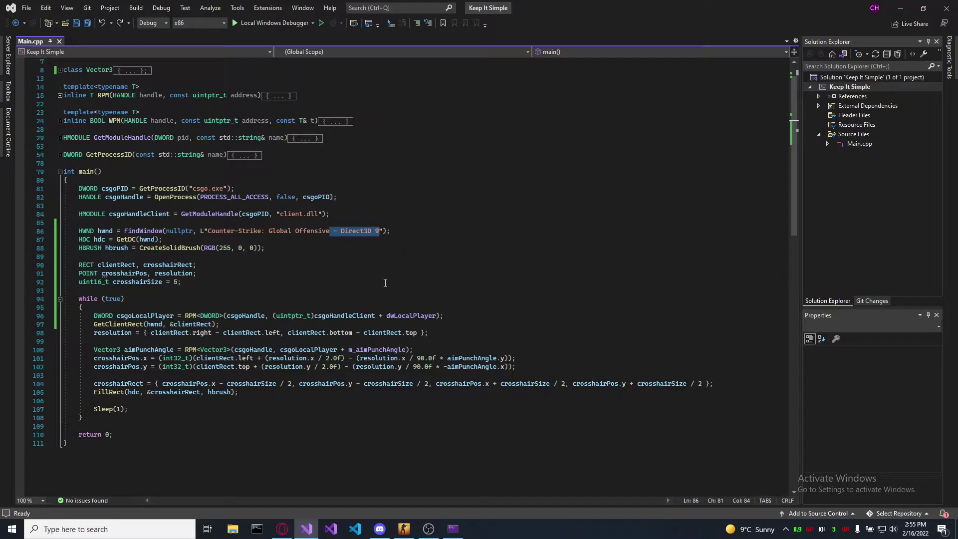
key("BackSpace")
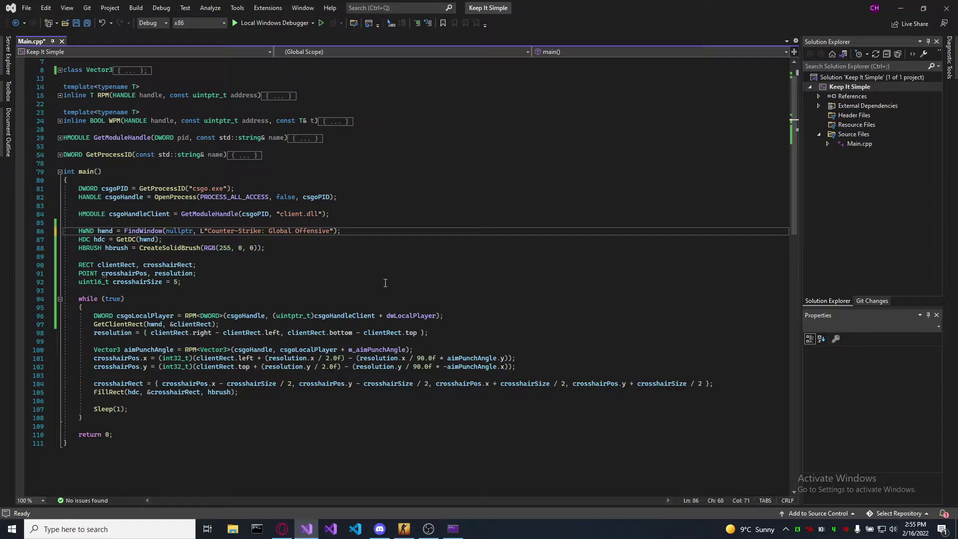
key("ctrl+z")
key("ctrl+s")
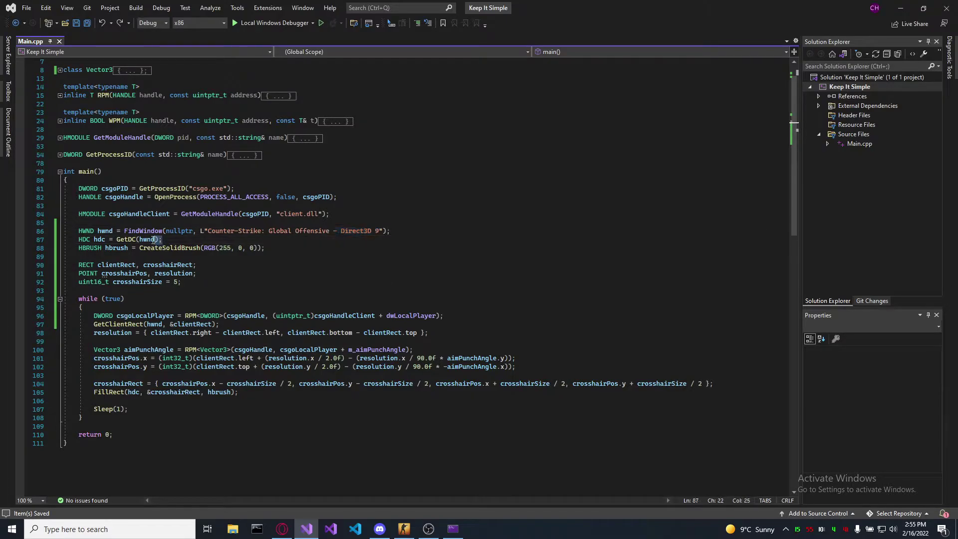
Review the device context, red (255) brush creation and GetClientRect lines
left_click_drag(162, 240, 81, 240)
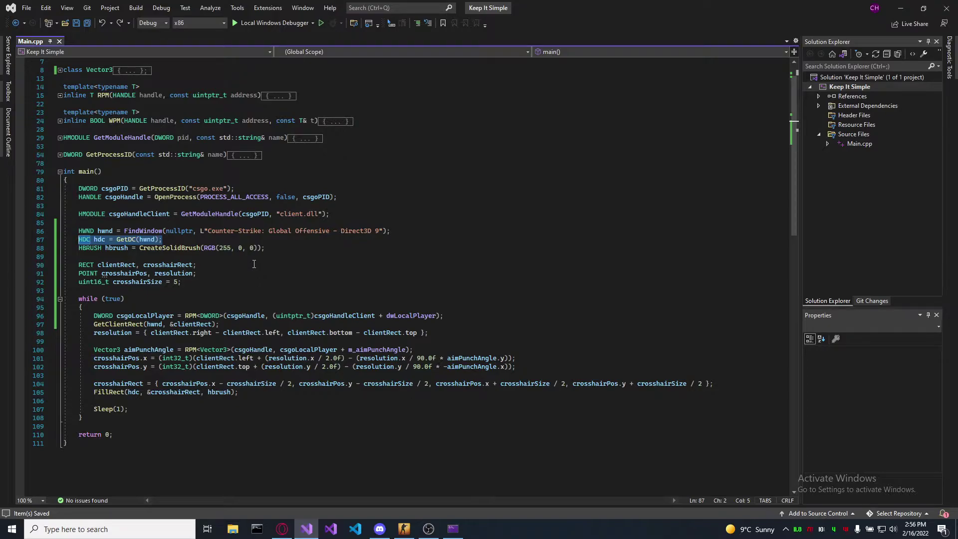
left_click_drag(78, 247, 115, 248)
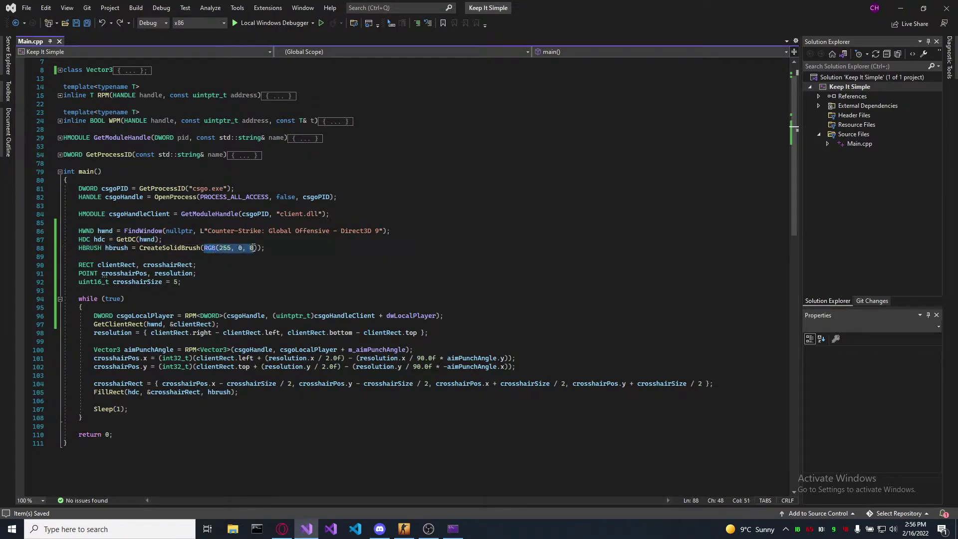
key("Down")
key("Down")
key("Down")
key("End")
left_click_drag(220, 248, 233, 248)
scroll(187, 255, "down", 4)
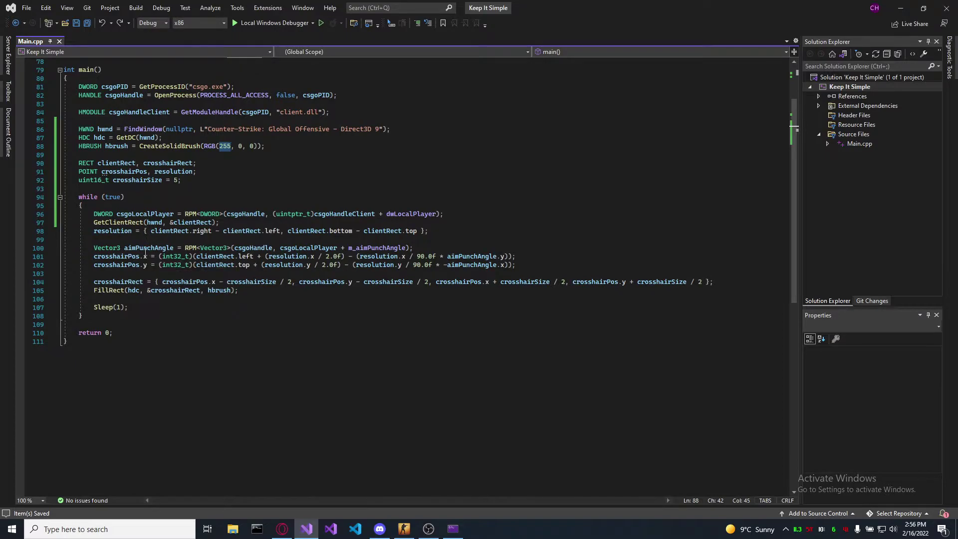
mouse_move(118, 223)
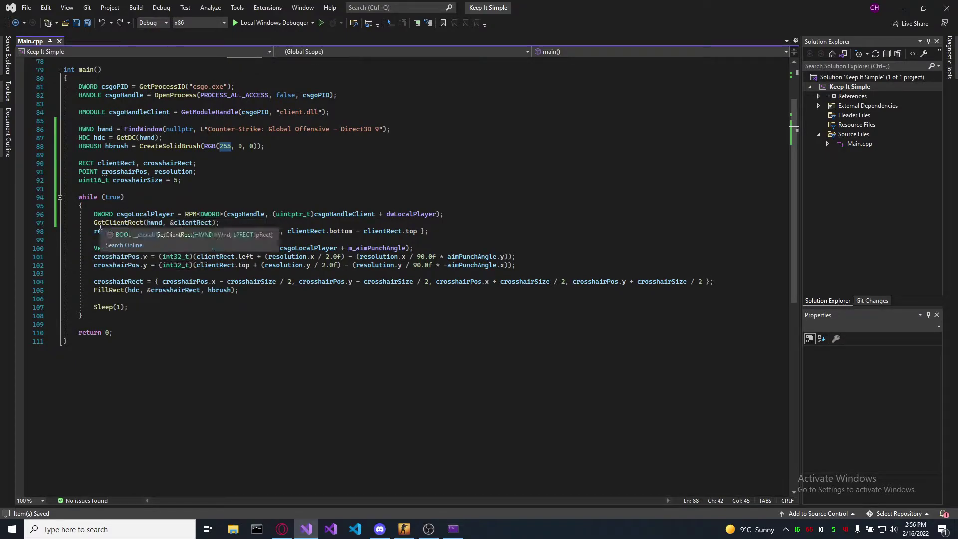
left_click_drag(94, 222, 227, 223)
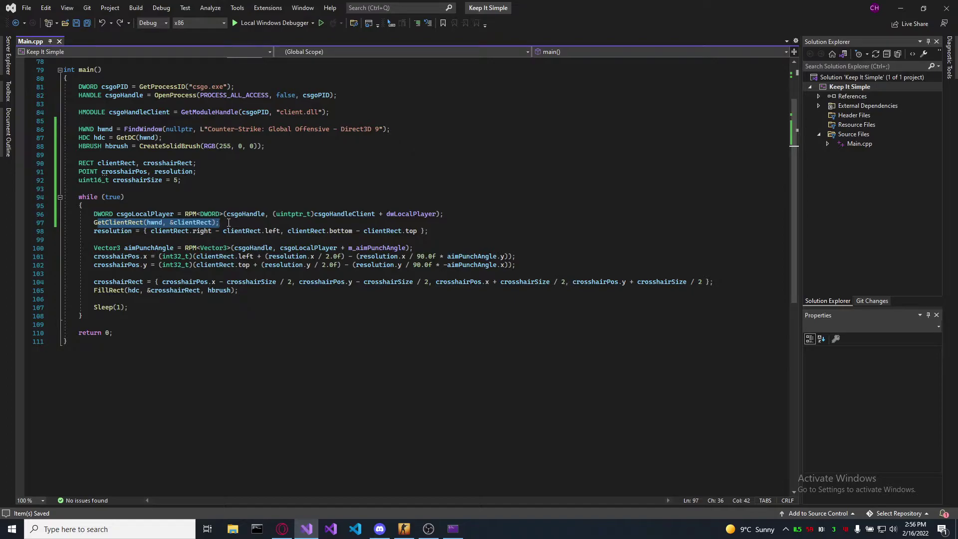
Move the Counter-Strike window and recheck the GetClientRect statement on line 97
key("alt+Tab")
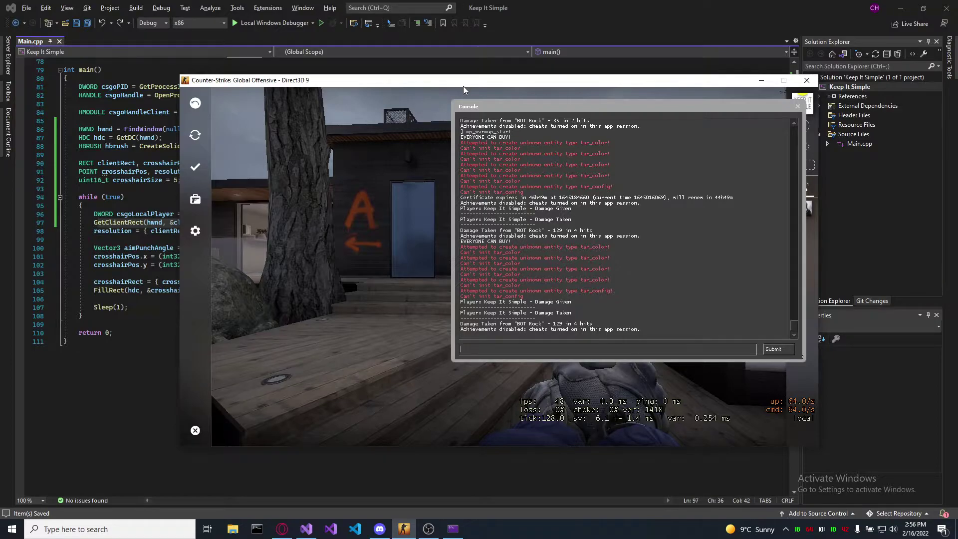
mouse_move(469, 86)
left_mouse_down()
mouse_move(480, 82)
mouse_move(379, 67)
mouse_move(473, 89)
left_mouse_up()
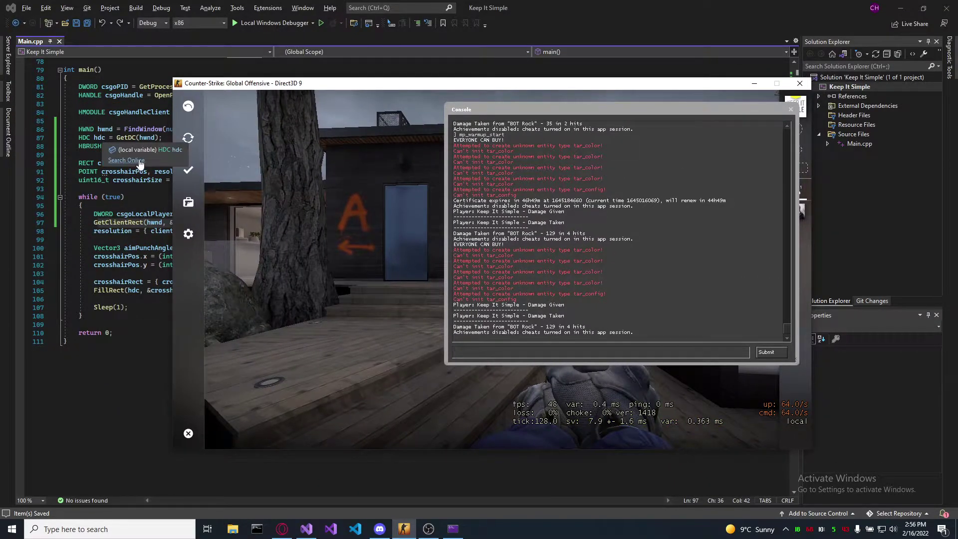
left_click(134, 196)
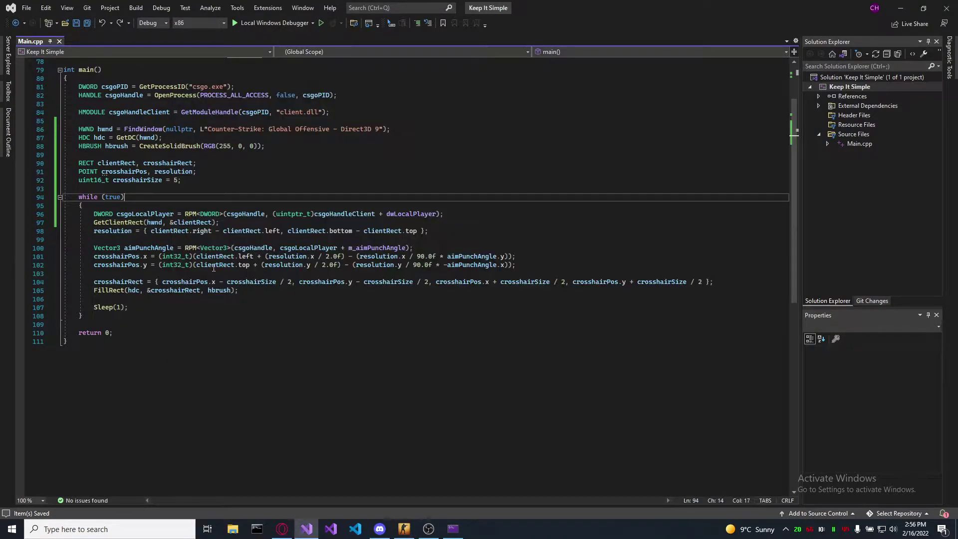
mouse_move(224, 225)
left_mouse_down()
mouse_move(93, 222)
mouse_move(454, 231)
left_mouse_up()
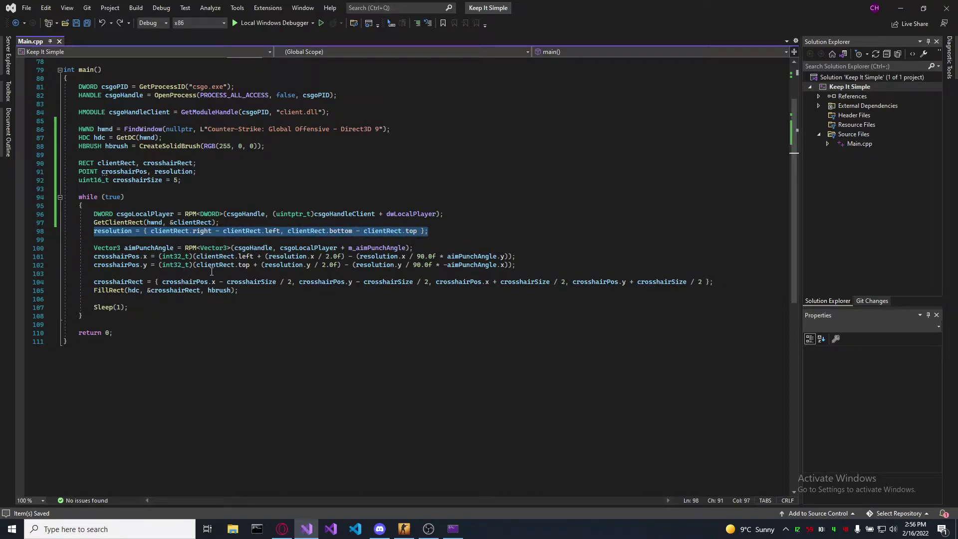
scroll(212, 271, "down", 2)
scroll(212, 272, "down", 1)
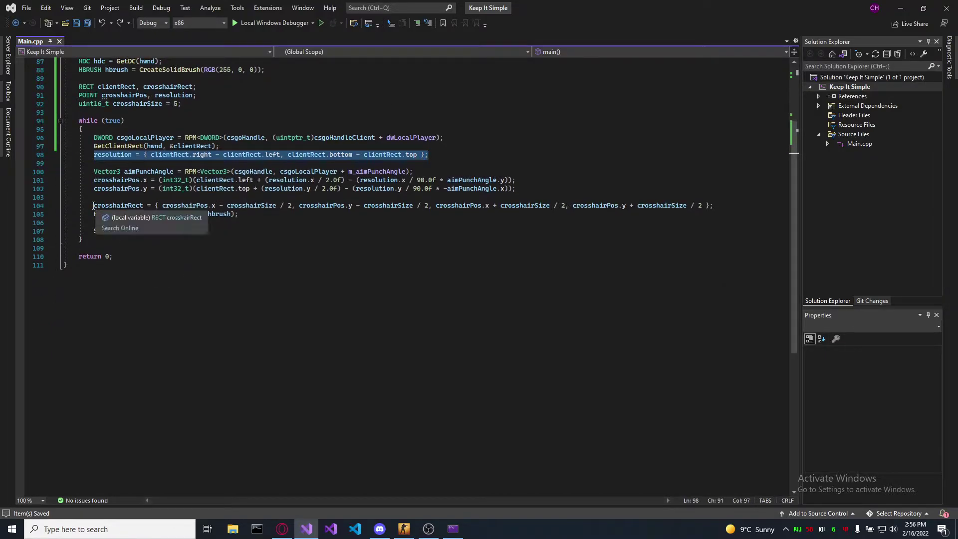
Review the crosshairRect and FillRect lines, then build and run with Local Windows Debugger
left_click_drag(93, 205, 94, 198)
left_click_drag(744, 201, 737, 204)
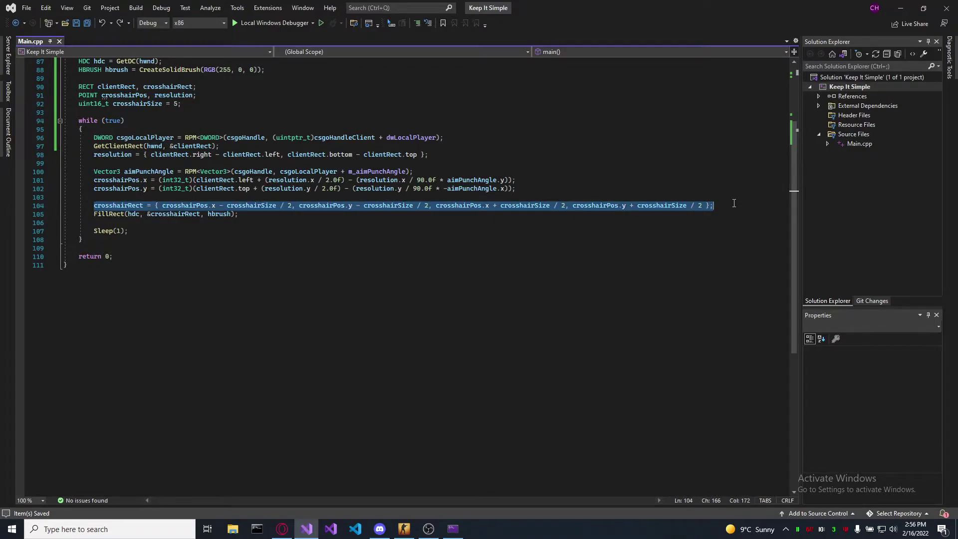
key("Down")
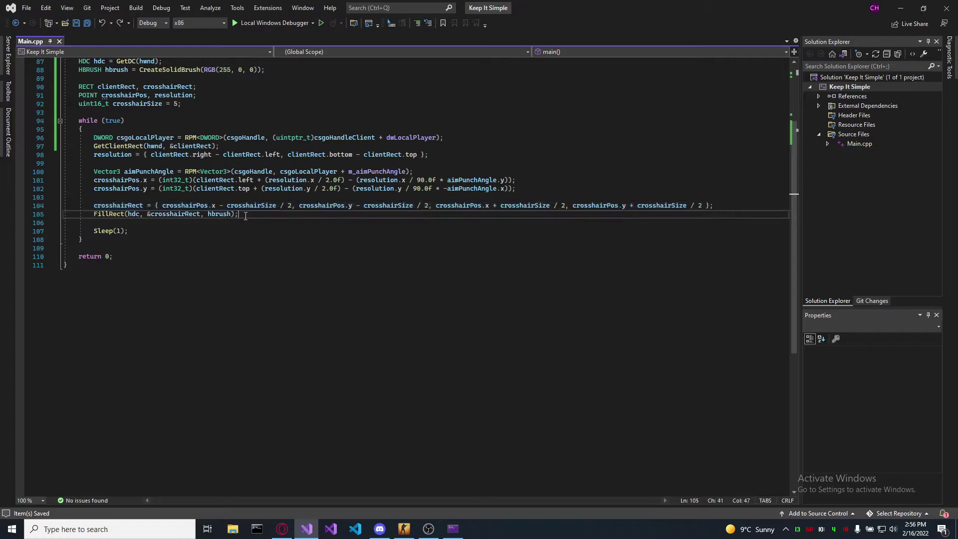
key("Home")
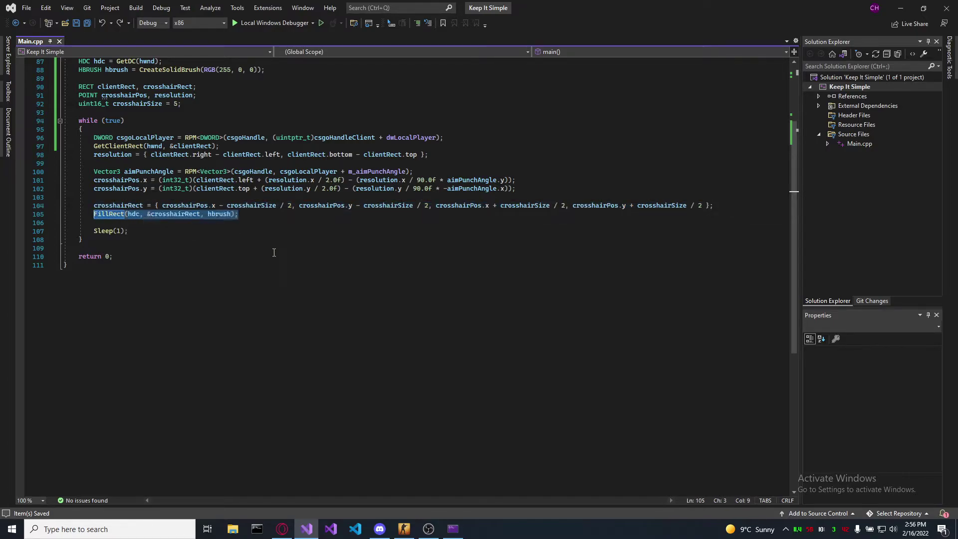
scroll(257, 237, "up", 6)
scroll(257, 237, "up", 3)
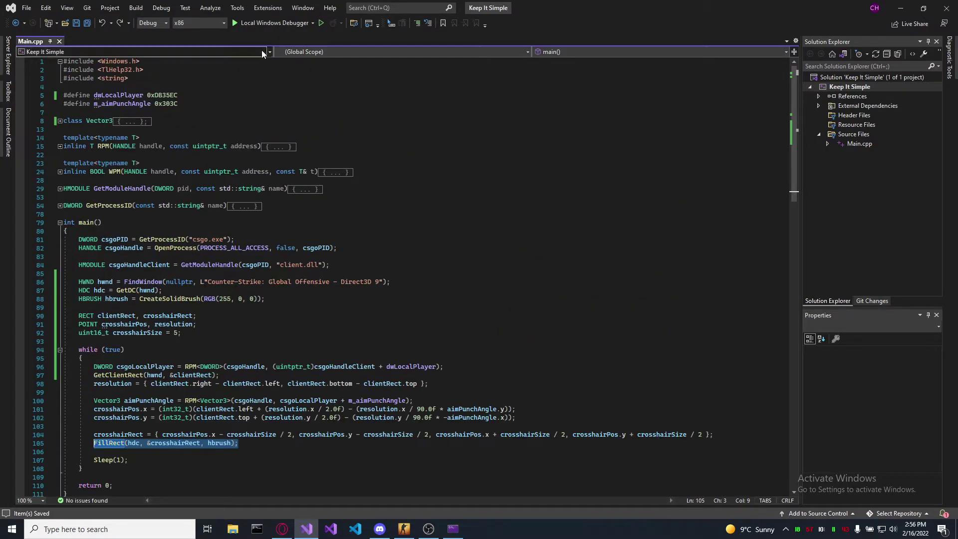
left_click(273, 23)
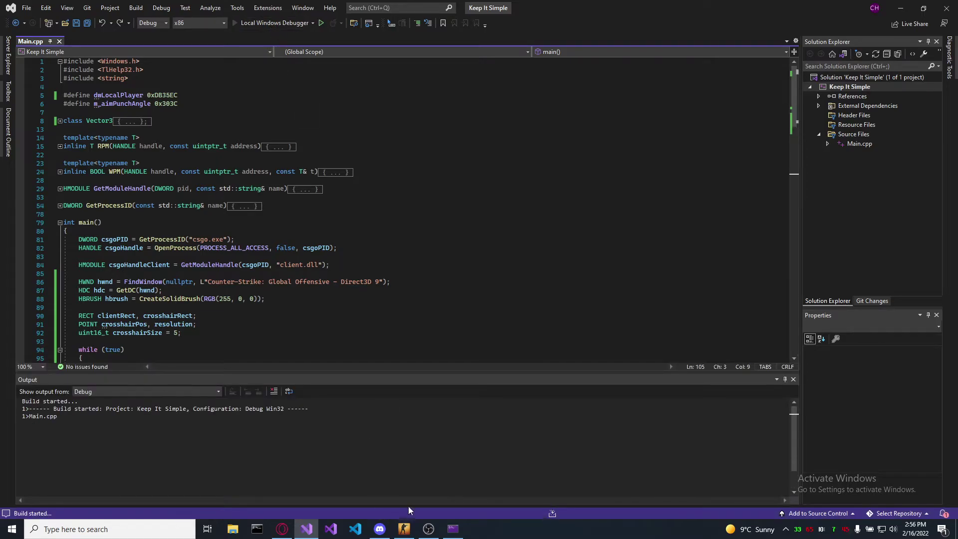
left_click(405, 530)
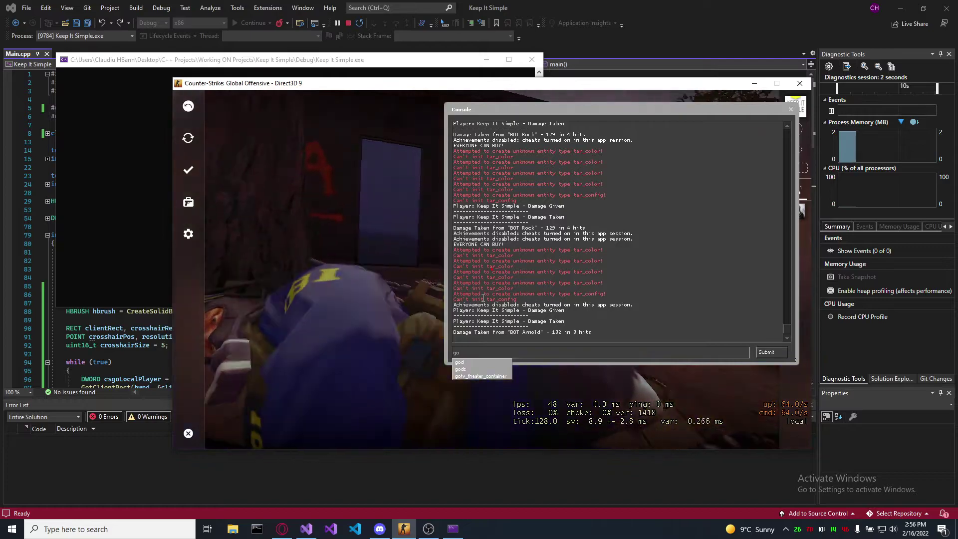
Run 'give weapon_m4a1' in the developer console to get an M4A4, then close the console
key("grave")
key("grave")
type("go")
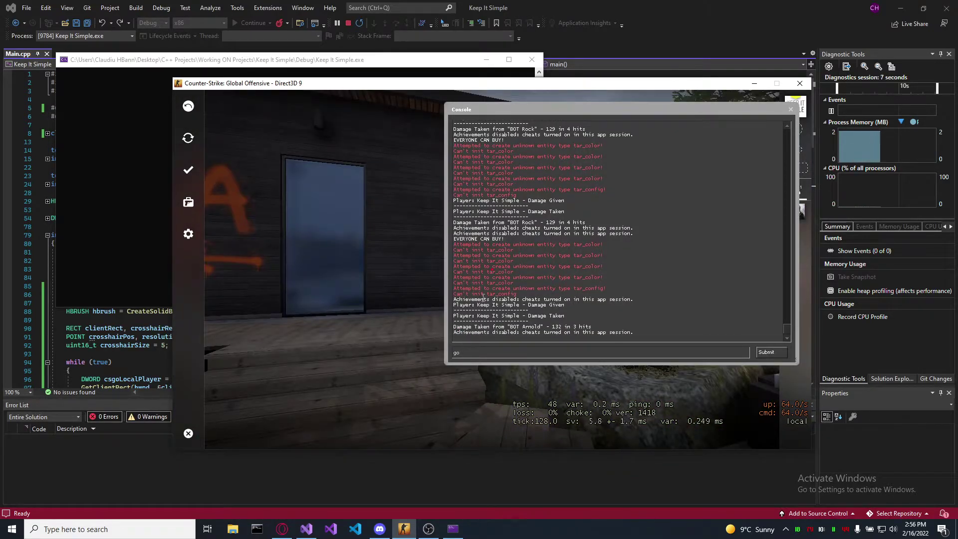
key("BackSpace")
type("ive")
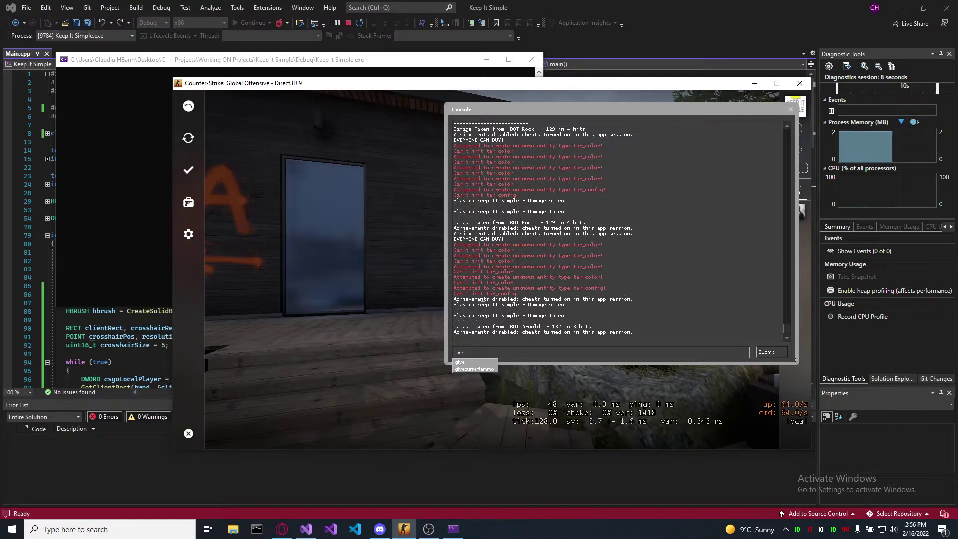
type(" weap")
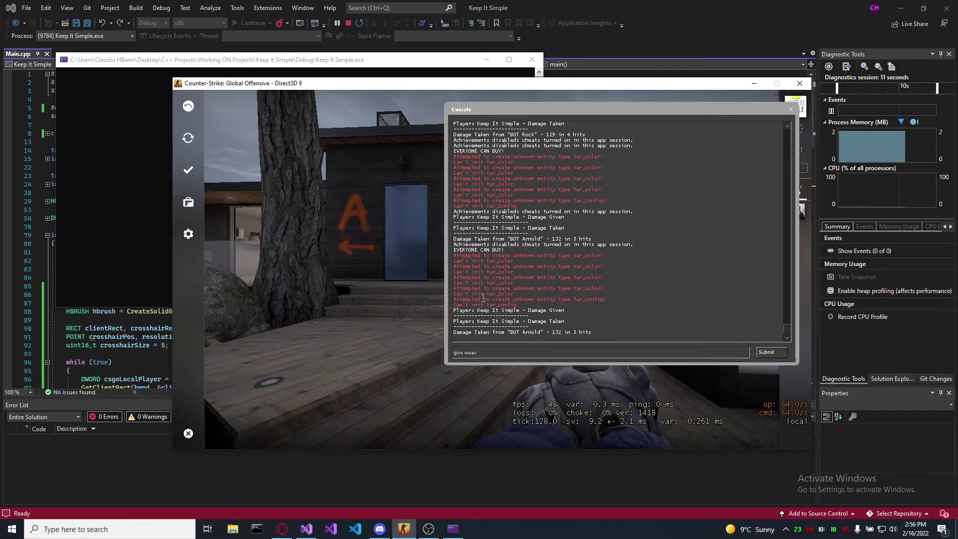
type("on")
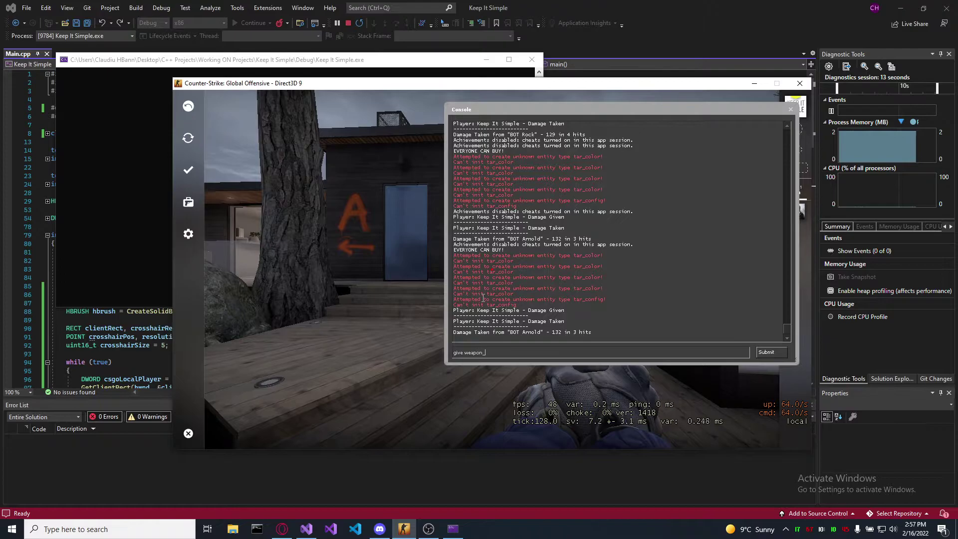
type("_m4a1")
key("Return")
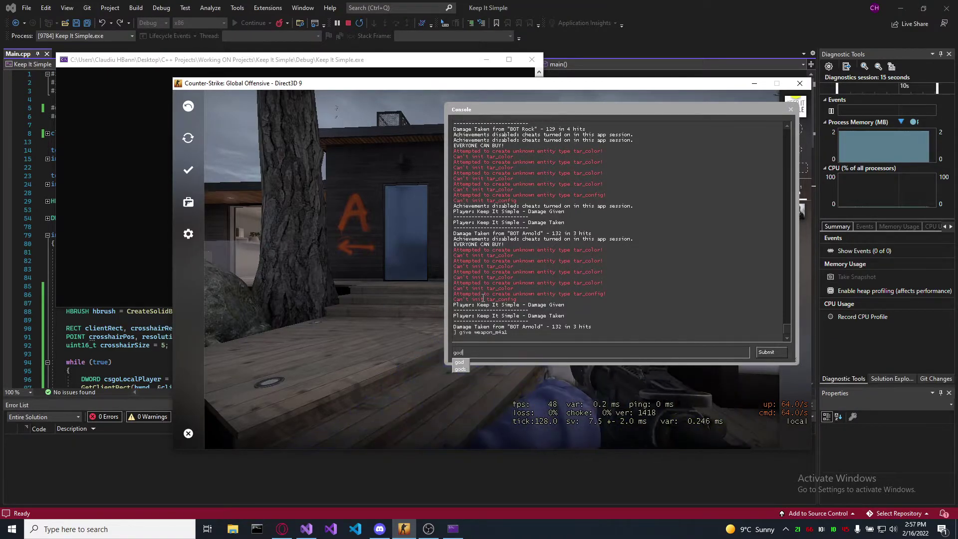
key("grave")
Resume play and spray the M4A4 at the stairs, wall and house to test the recoil dot
key("Escape")
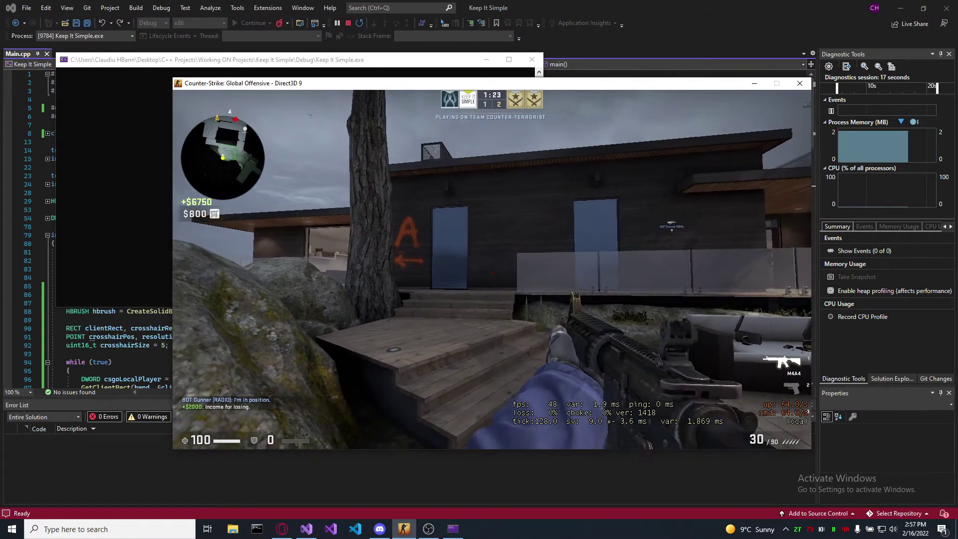
left_click(492, 270)
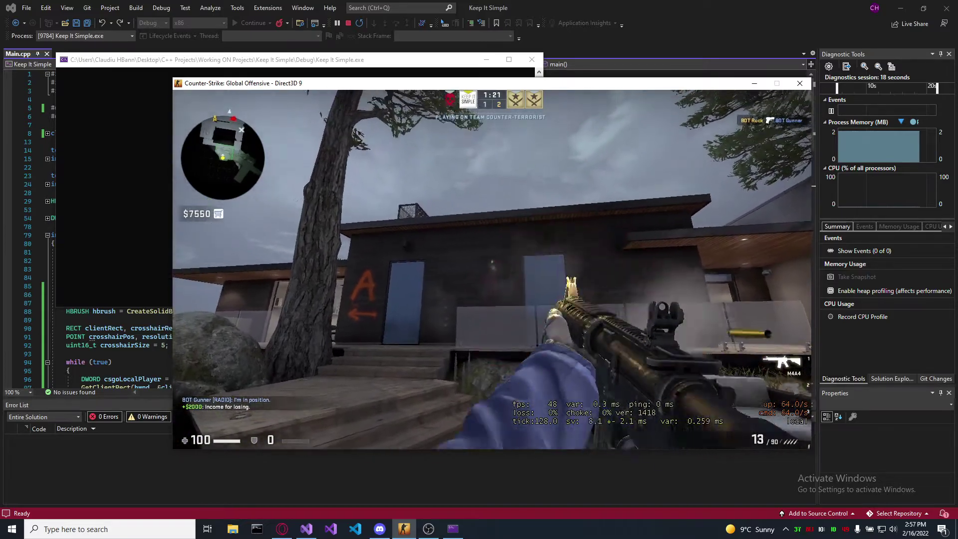
left_click(492, 270)
left_click(492, 270)
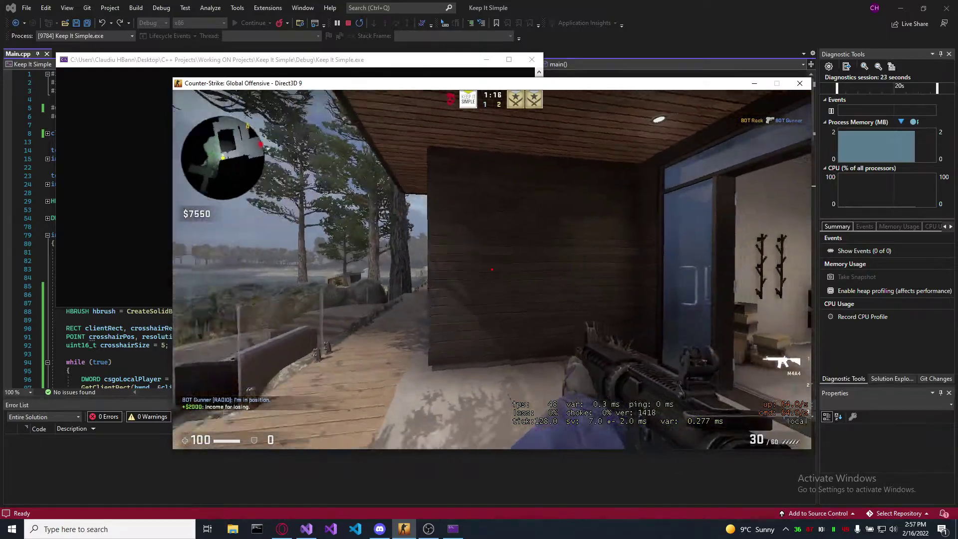
left_click(492, 270)
left_click(493, 270)
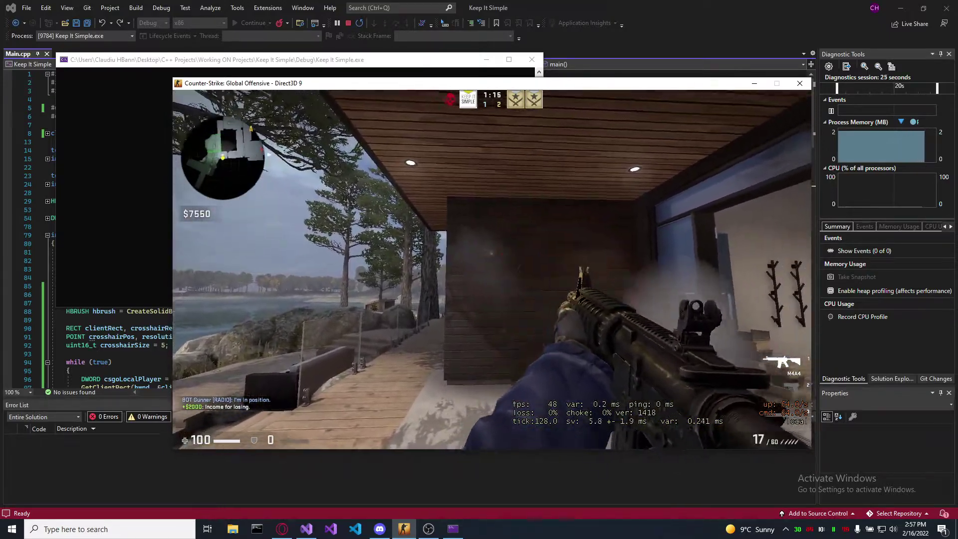
left_click(492, 270)
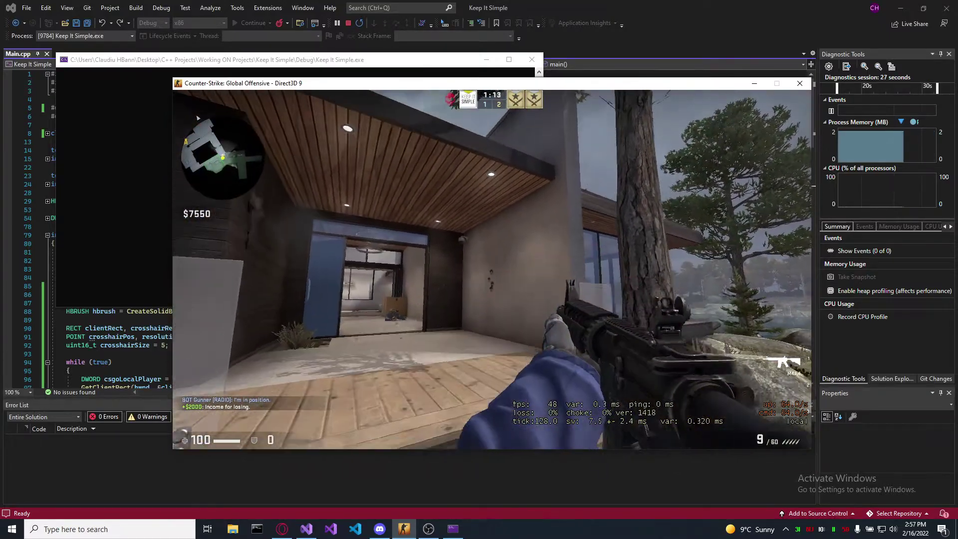
left_click(492, 269)
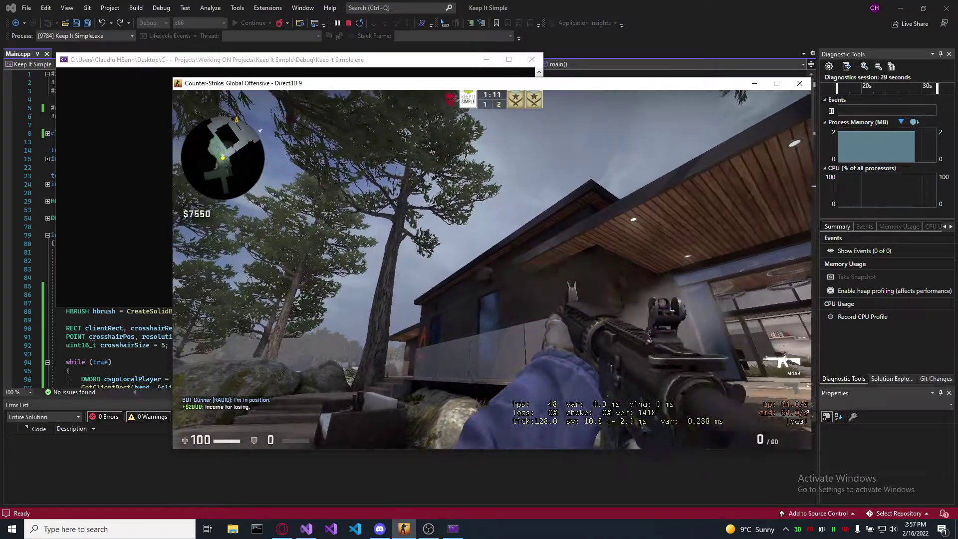
left_click(492, 269)
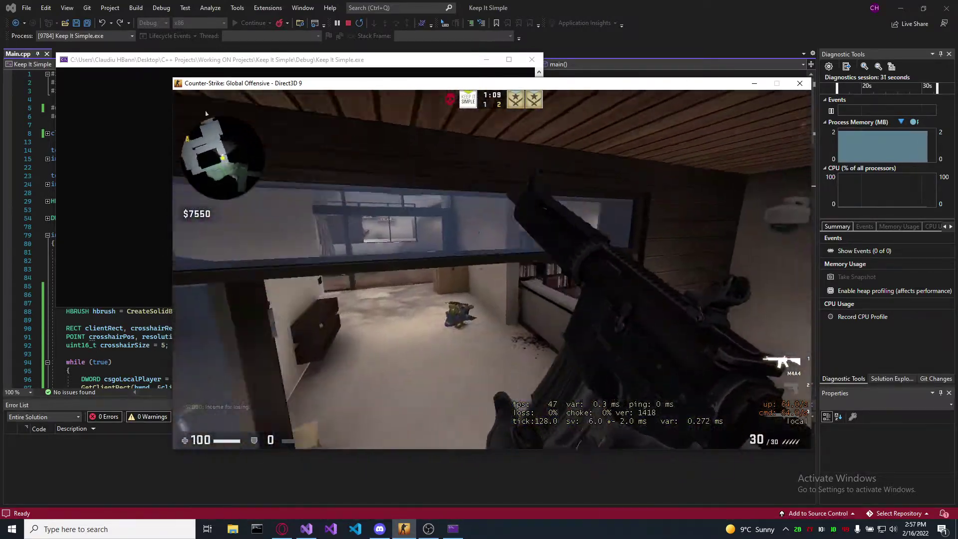
Walk through the courtyard, room, laundry doorway and covered passage toward the stairs
key("w")
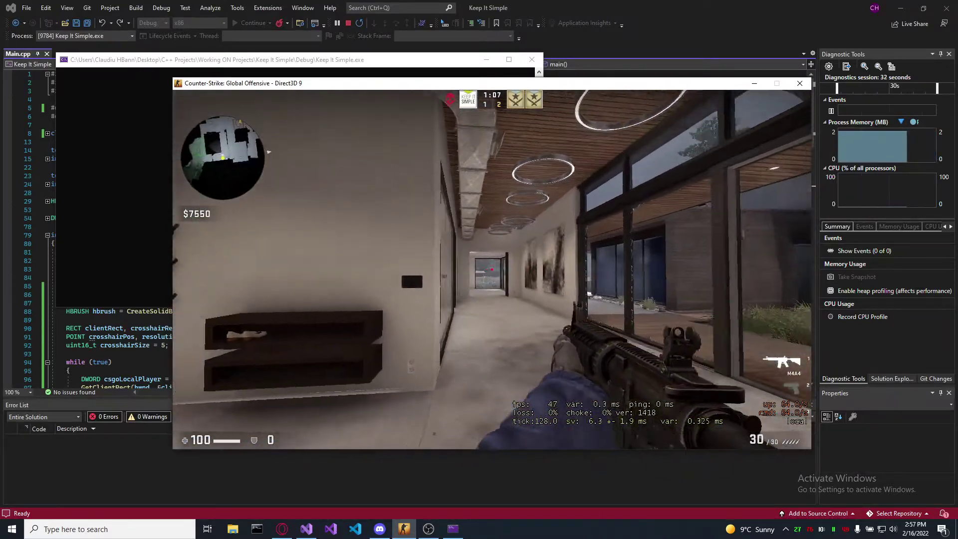
key("w")
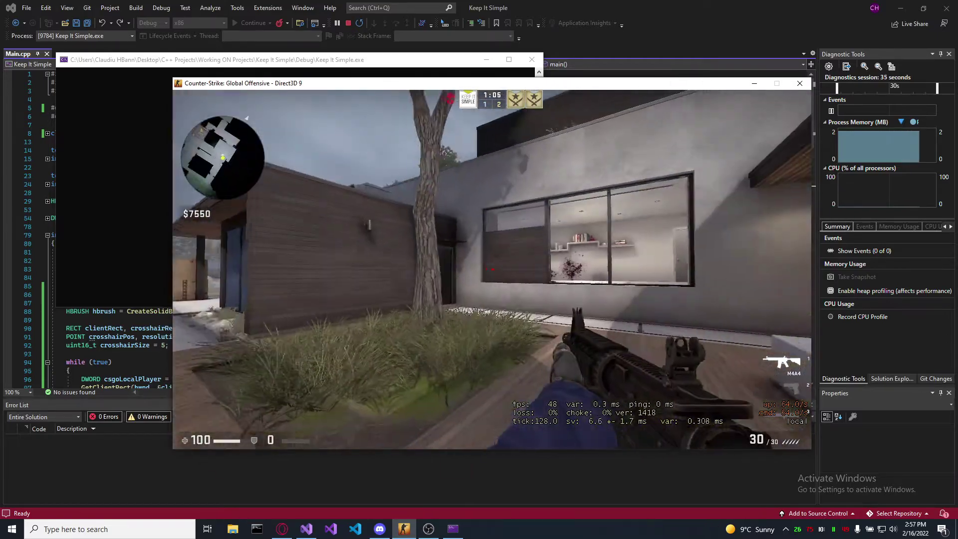
key("w")
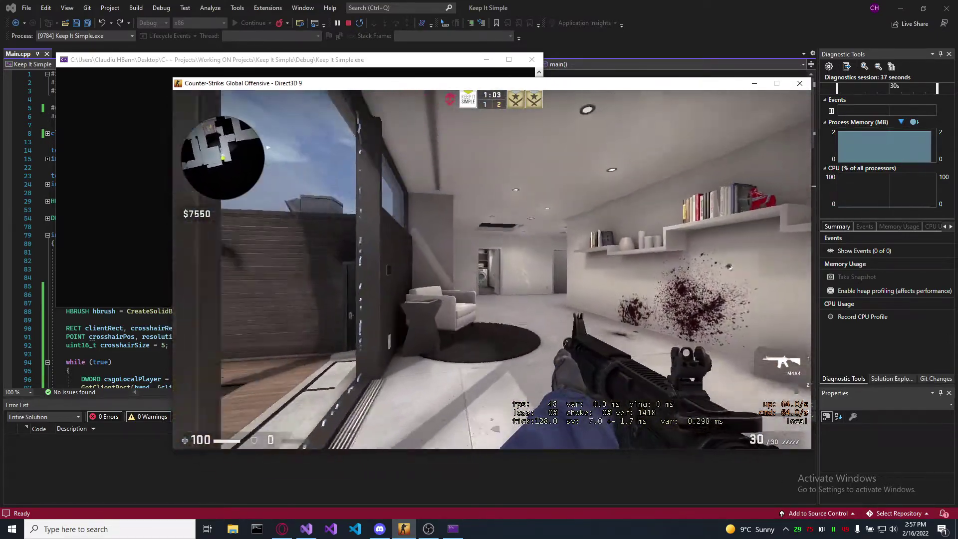
key("w")
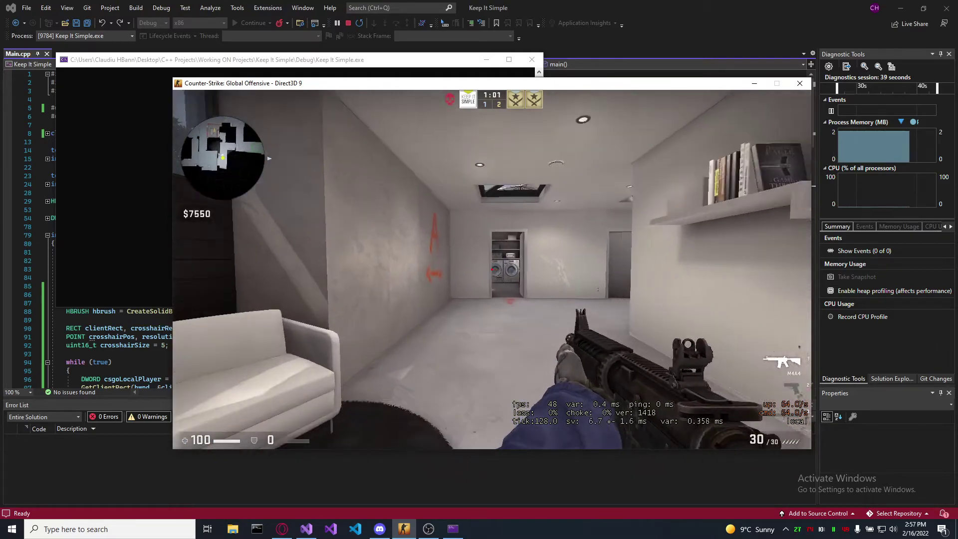
key("w")
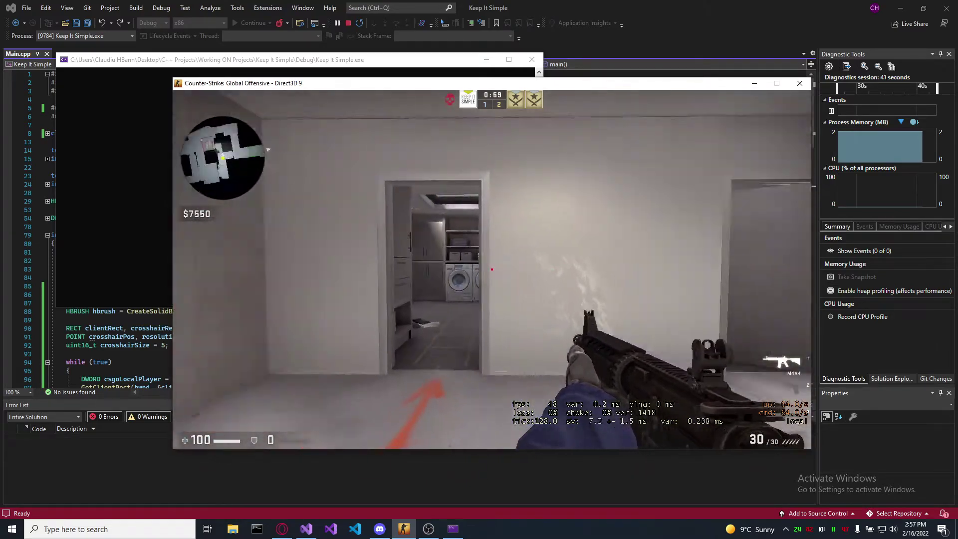
key("w")
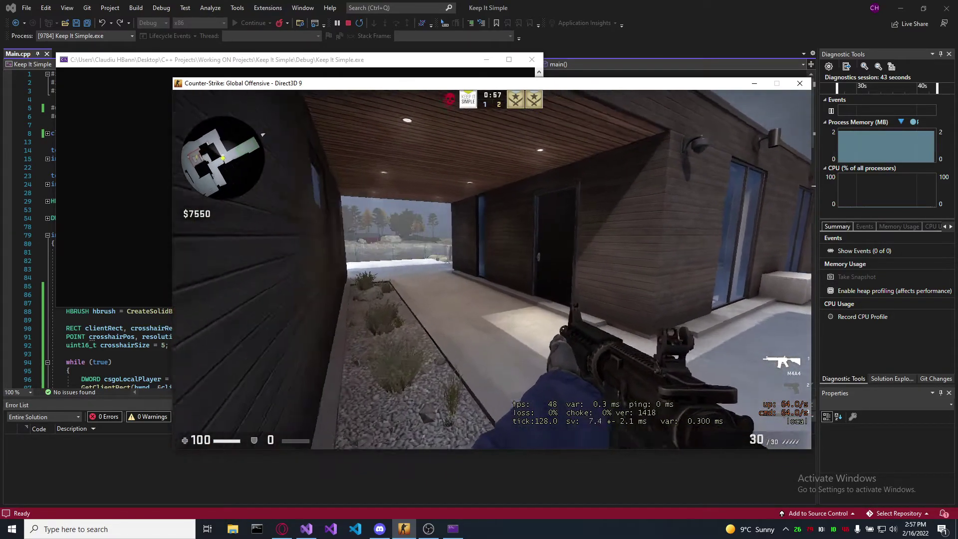
key("w")
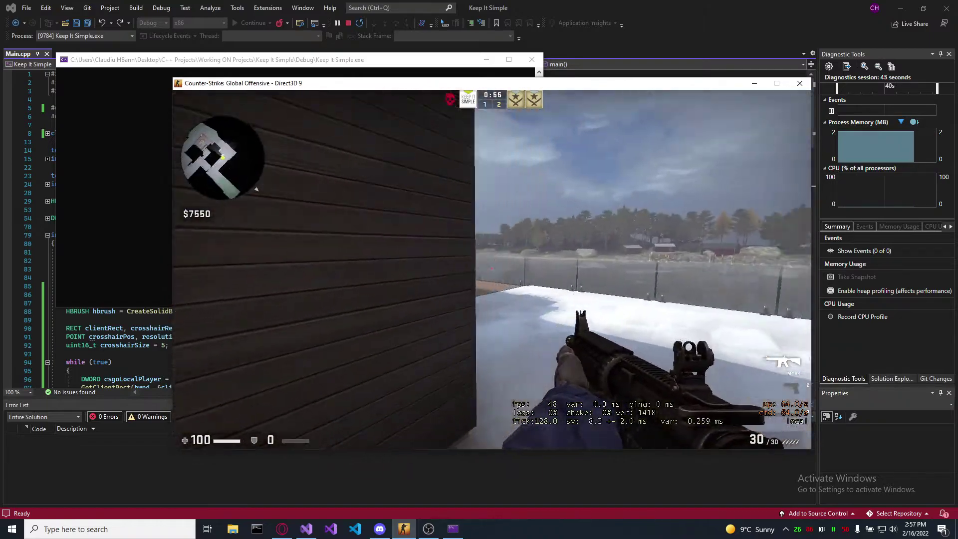
key("w")
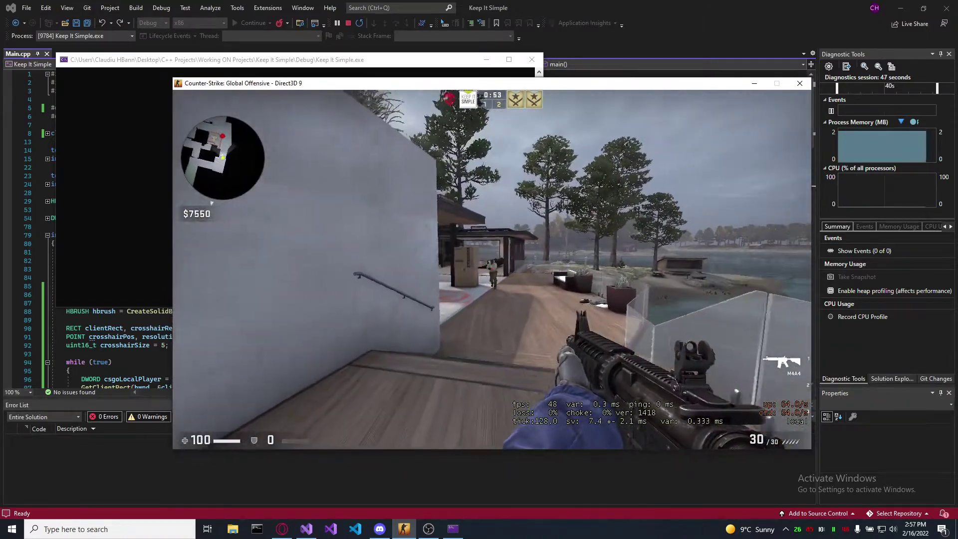
Shoot the enemy bot, fire a burst past the cardboard boxes, and pause with Esc
left_click(492, 271)
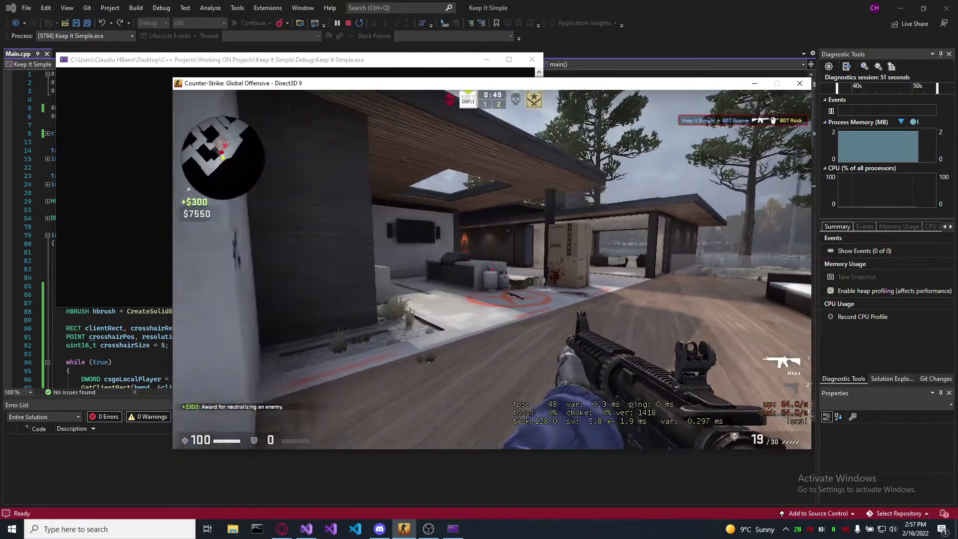
key("w")
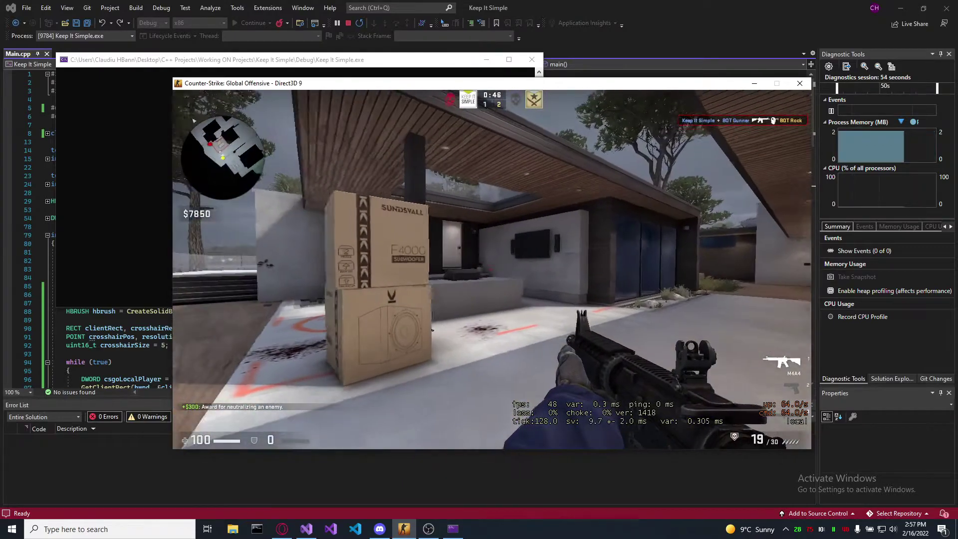
left_click(492, 270)
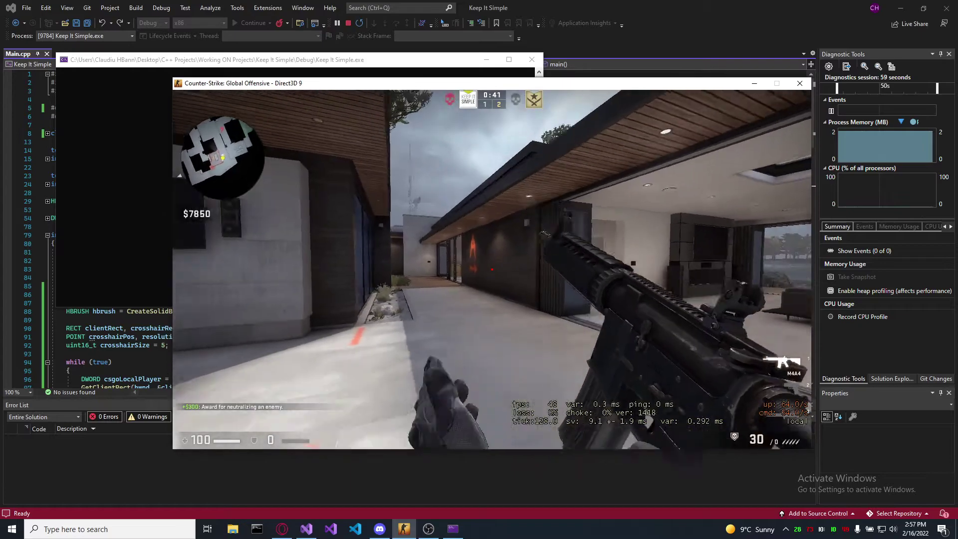
key("Escape")
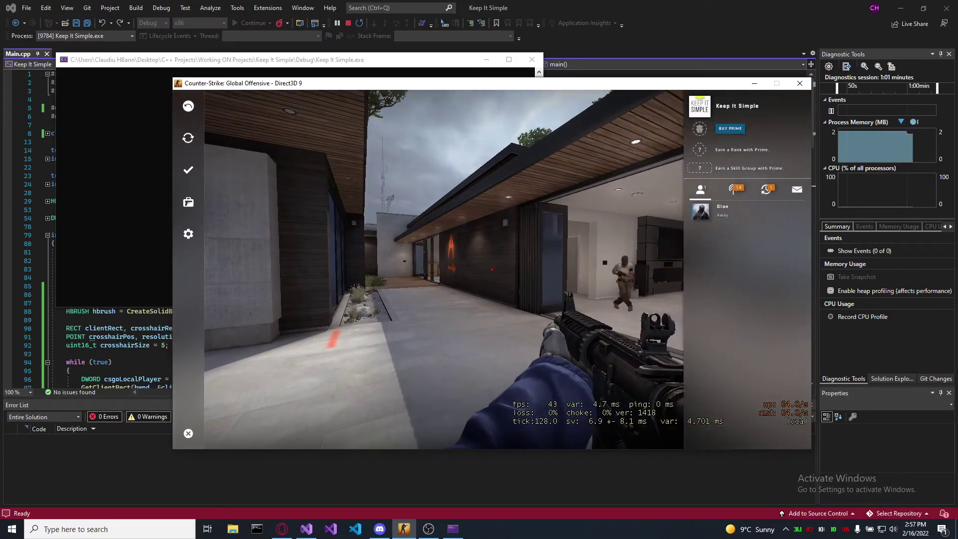